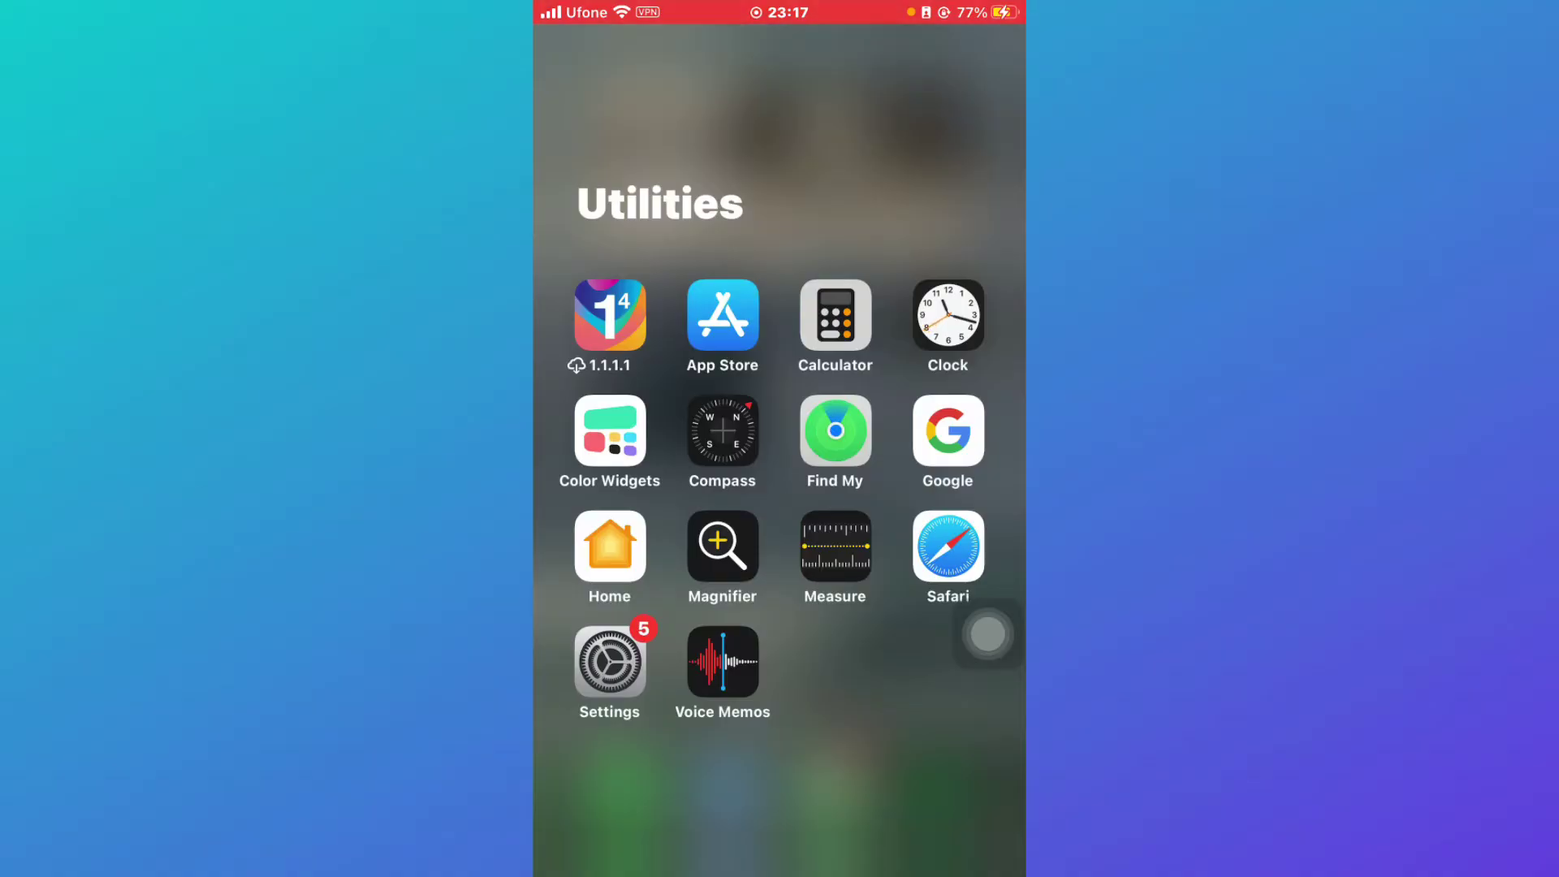
Launch Settings from the Utilities folder and scroll to the Touch ID & Passcode entry.
{"action": "left_click_drag", "start_coordinate": [988, 633], "coordinate": [988, 696]}
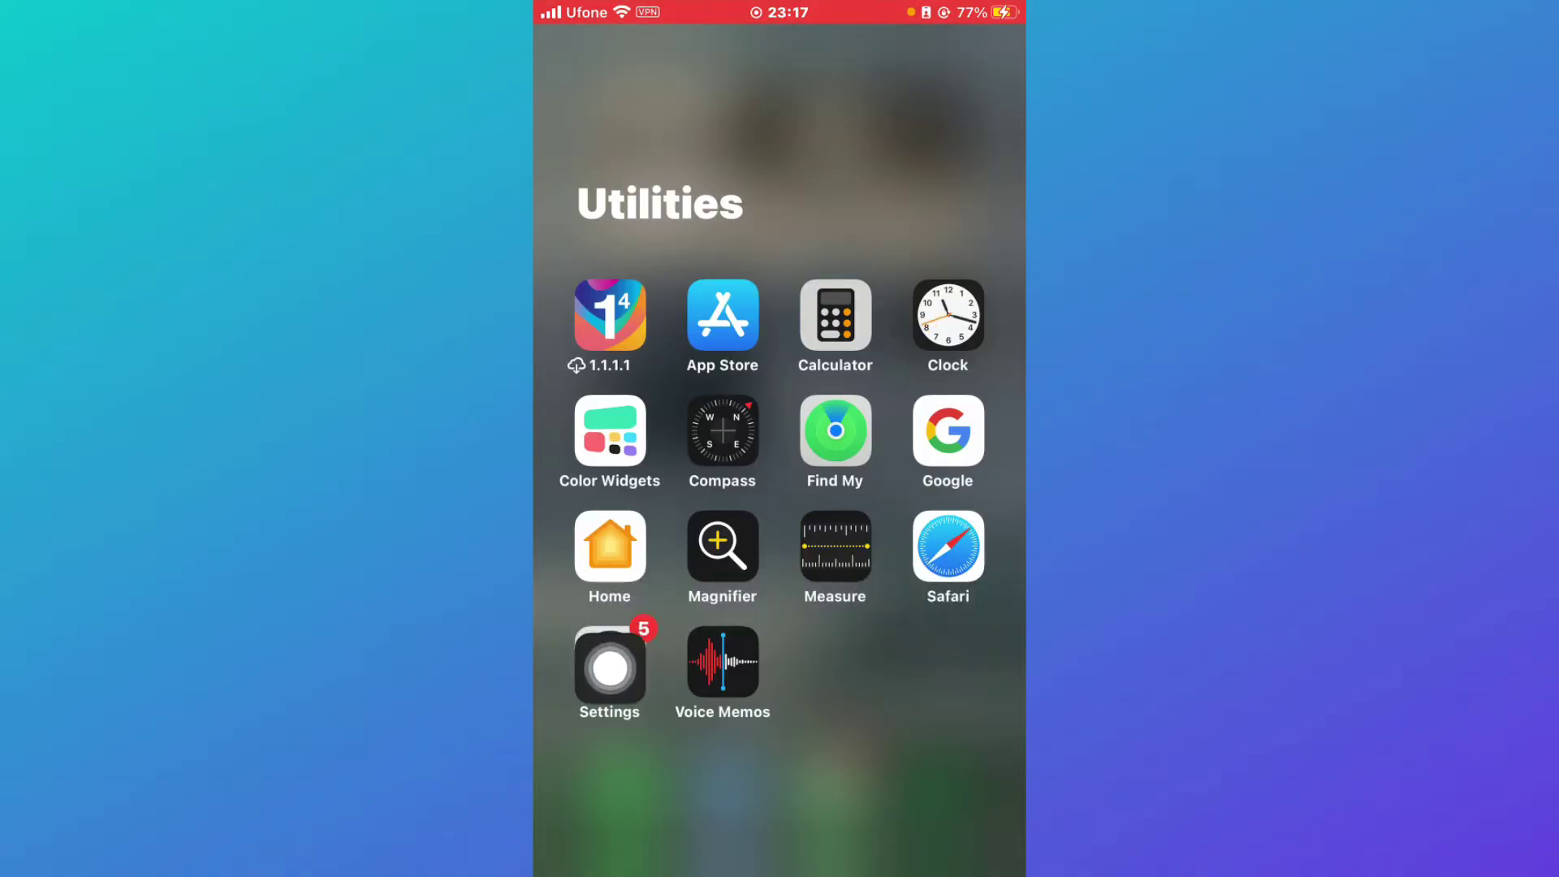
{"action": "left_click", "coordinate": [609, 664]}
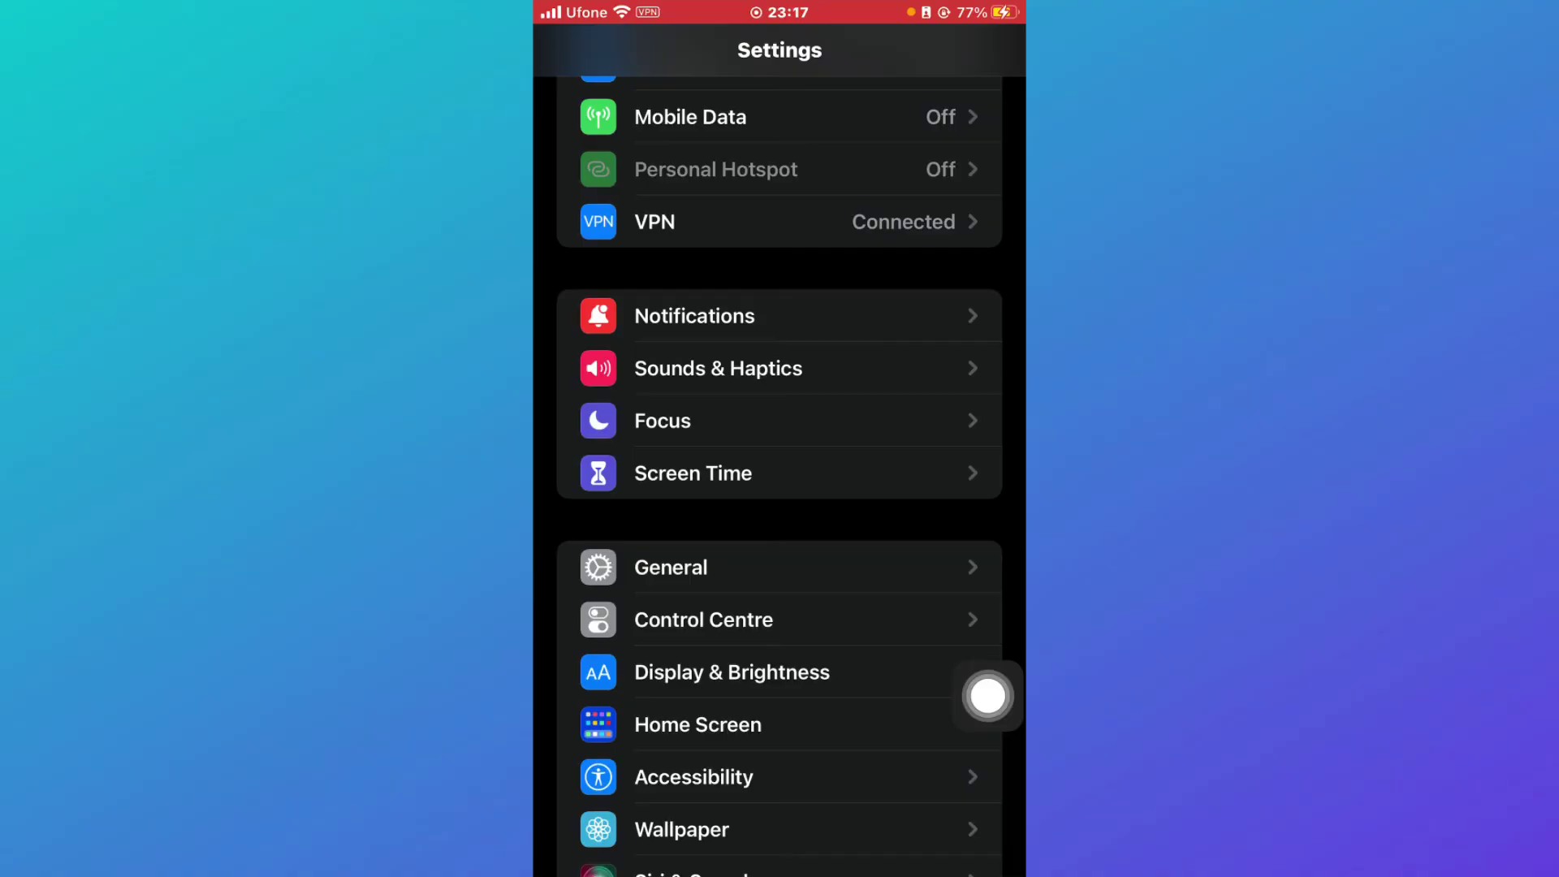
{"action": "scroll", "coordinate": [779, 487], "scroll_direction": "down", "scroll_amount": 5}
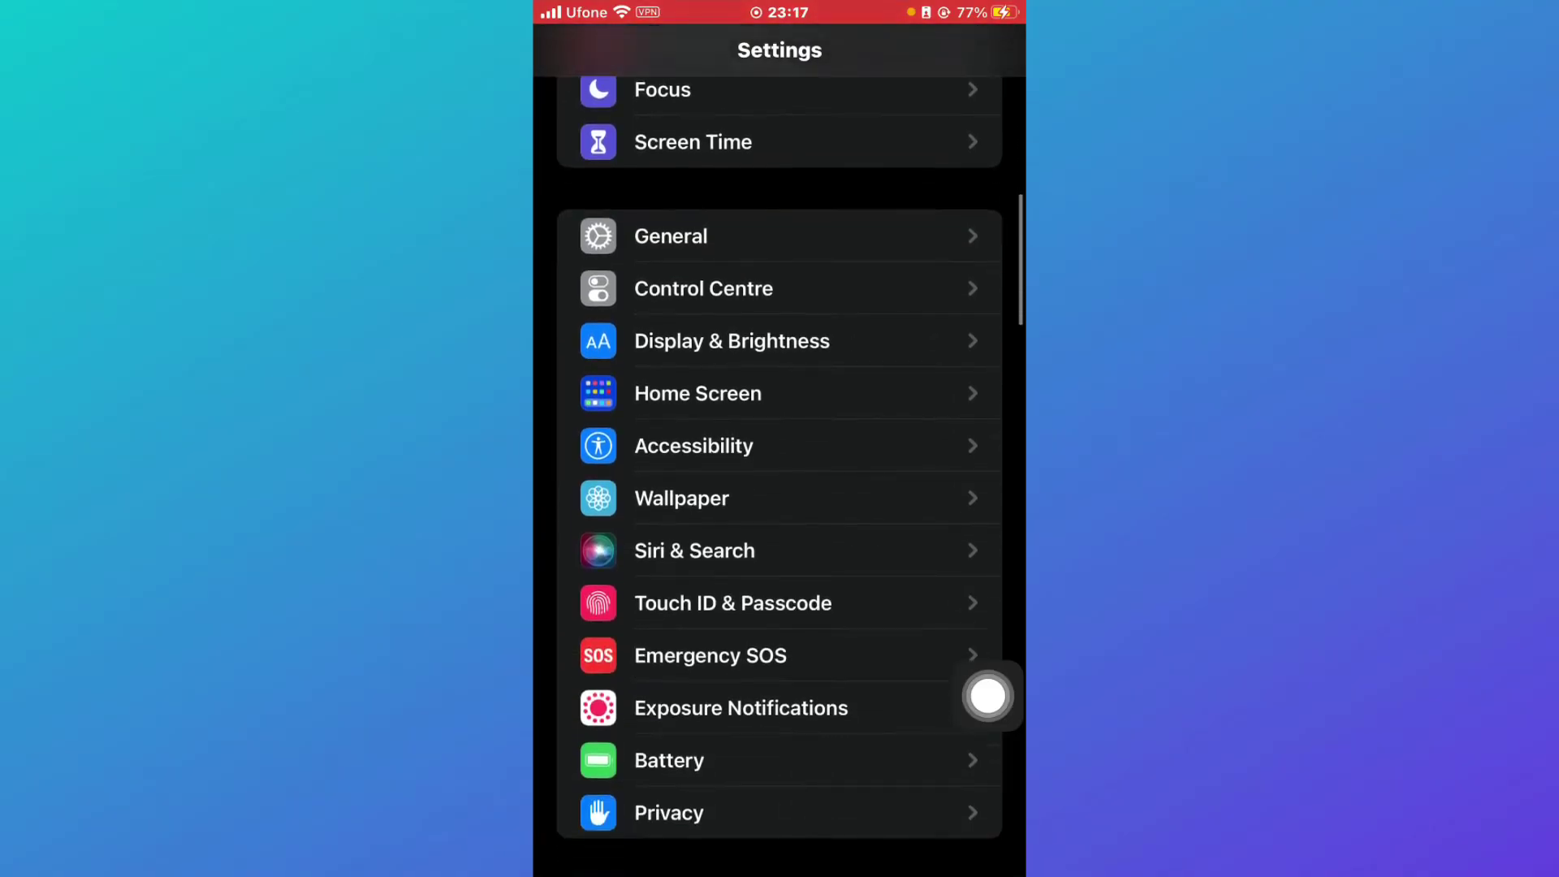
{"action": "mouse_move", "coordinate": [988, 695]}
{"action": "left_mouse_down"}
{"action": "mouse_move", "coordinate": [881, 548]}
{"action": "mouse_move", "coordinate": [987, 589]}
{"action": "left_mouse_up"}
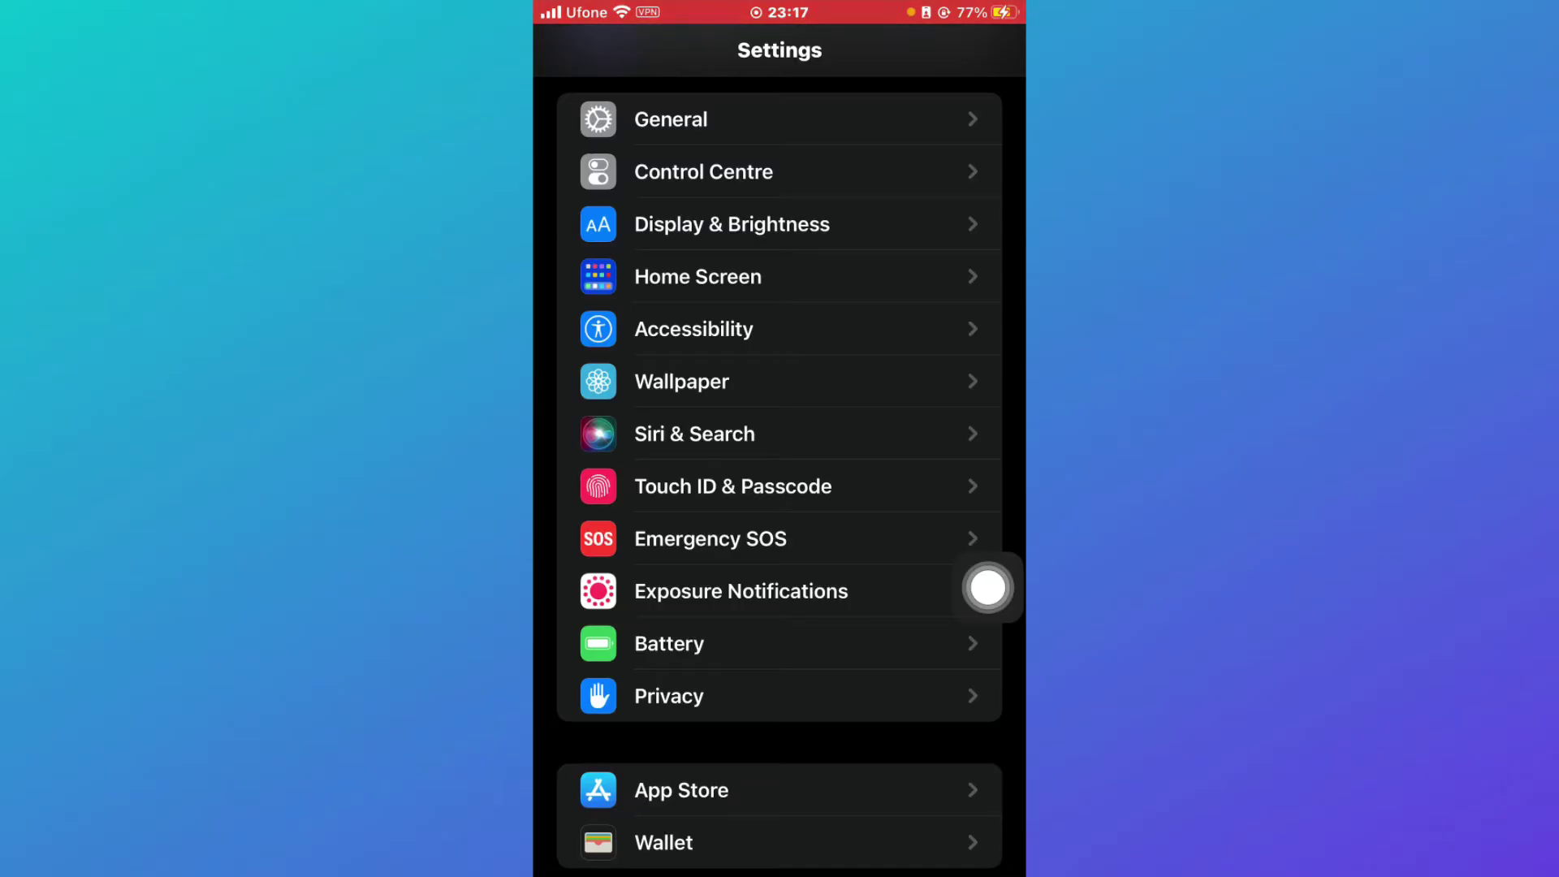
{"action": "left_click_drag", "start_coordinate": [988, 588], "coordinate": [987, 527]}
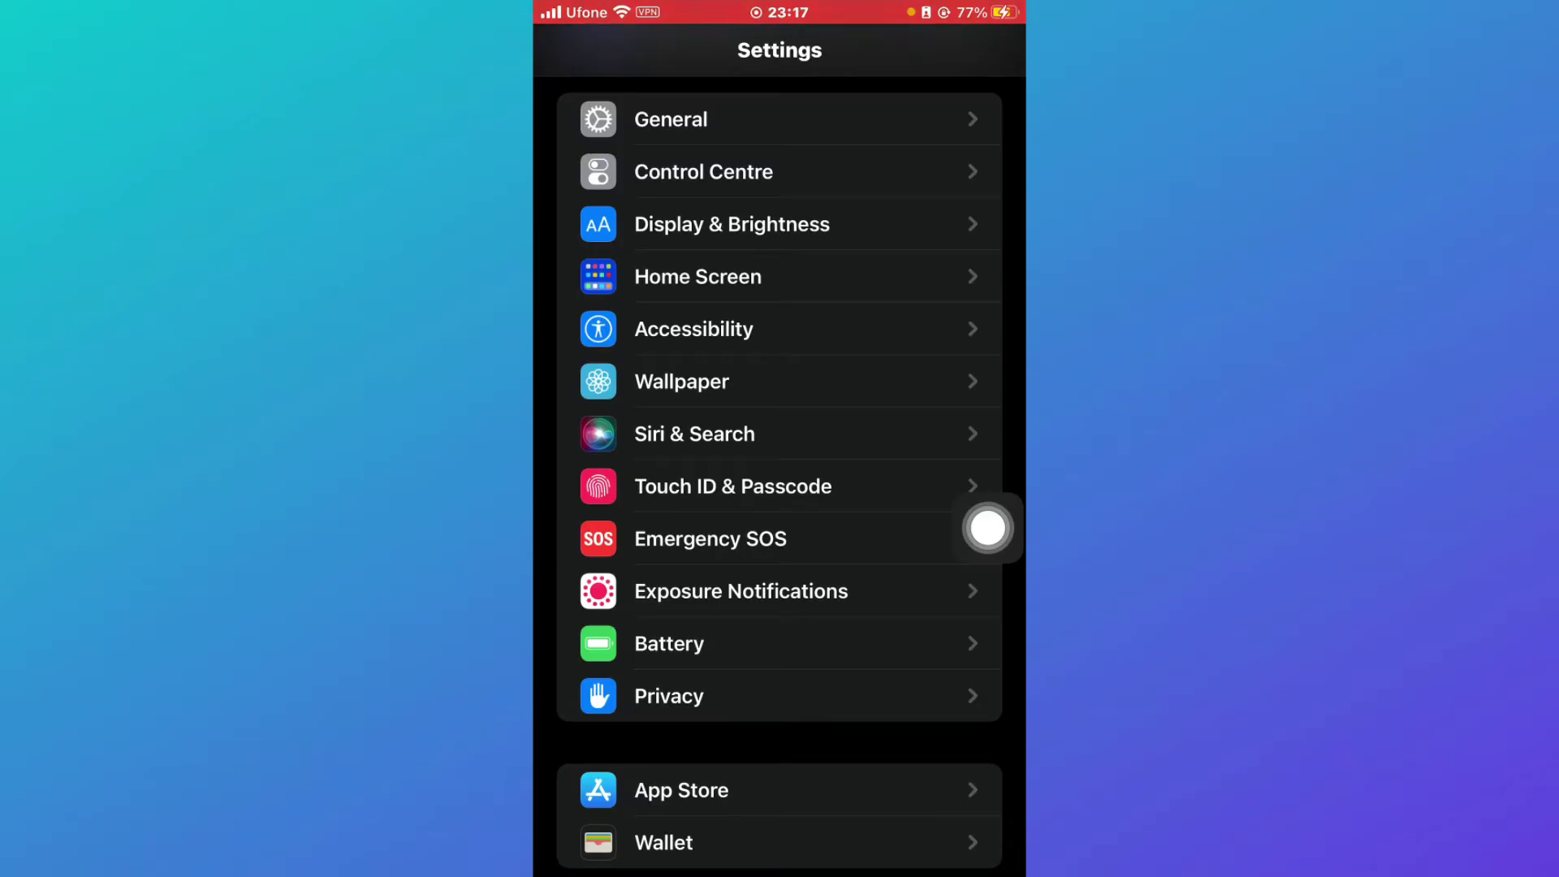
{"action": "left_click_drag", "start_coordinate": [988, 527], "coordinate": [981, 619]}
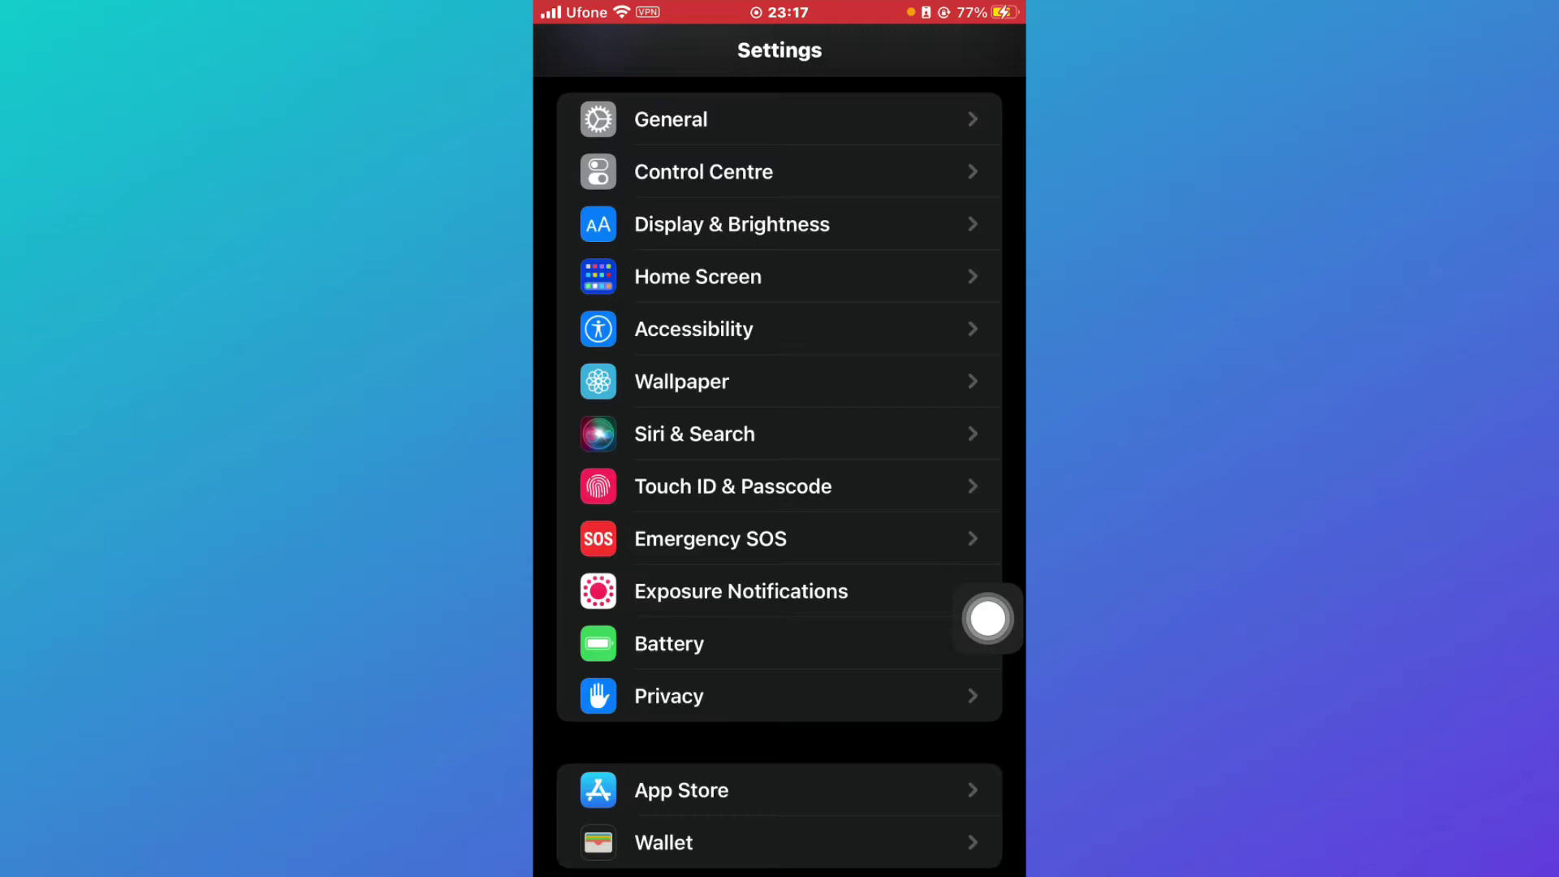
{"action": "scroll", "coordinate": [779, 487], "scroll_direction": "down", "scroll_amount": 1}
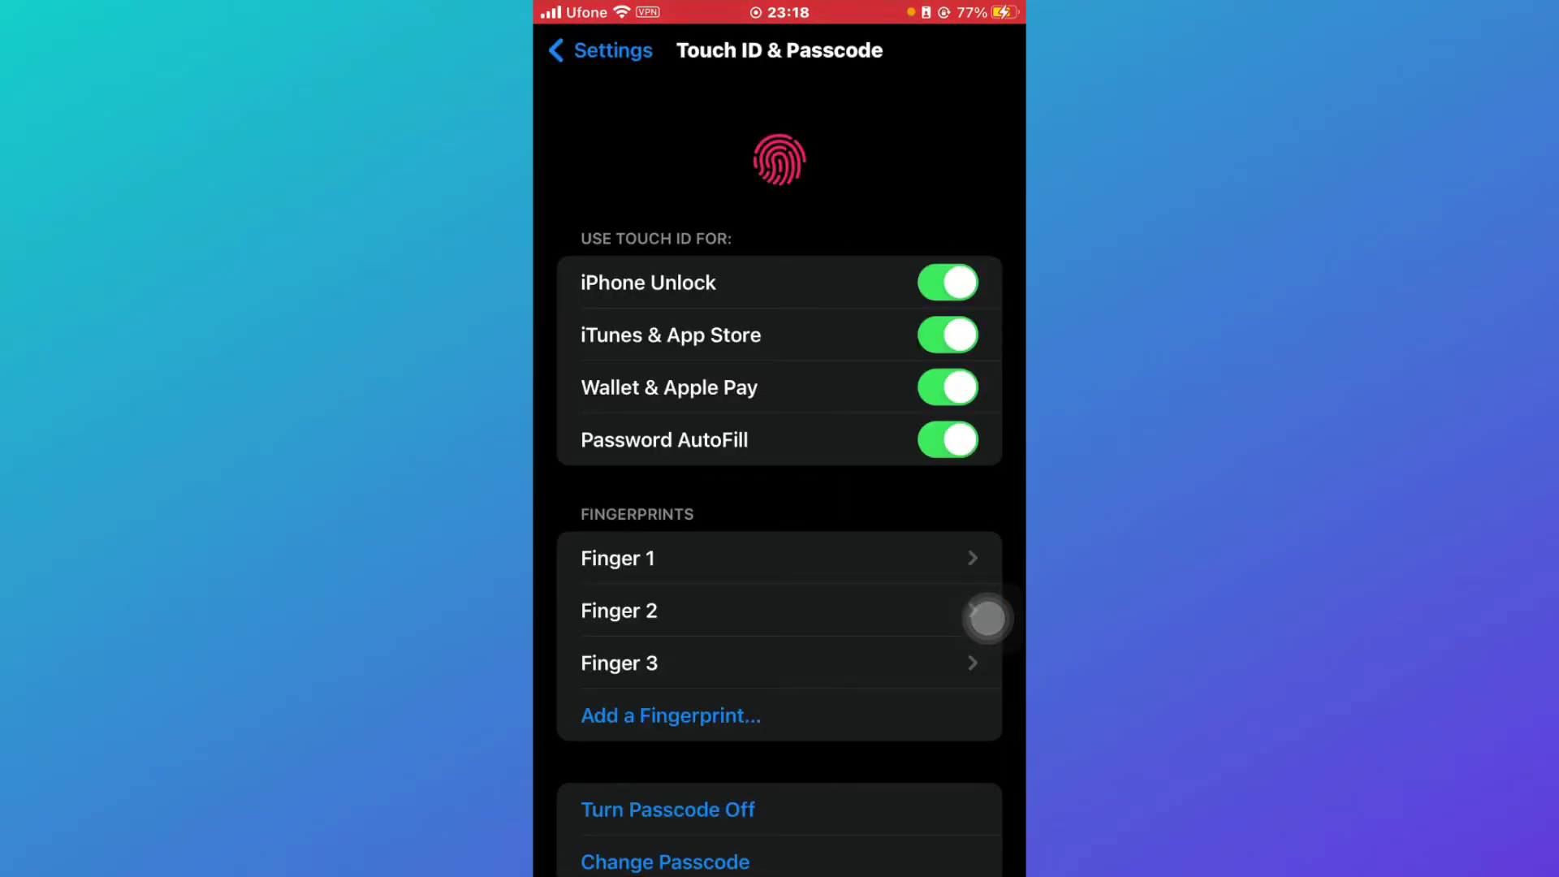
{"action": "scroll", "coordinate": [988, 619], "scroll_direction": "down", "scroll_amount": 5}
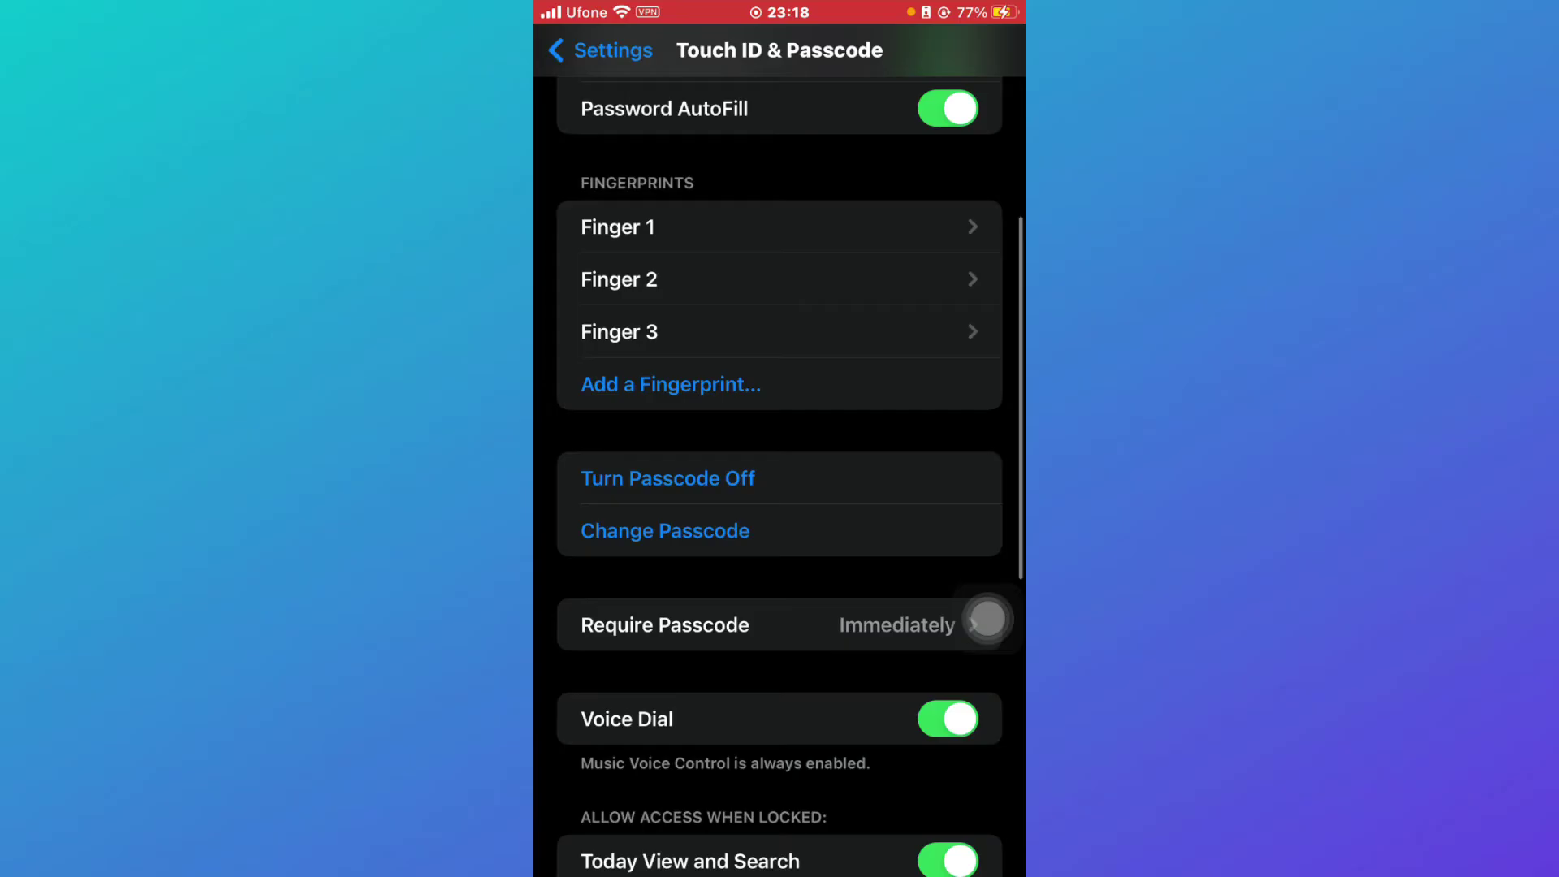
Bring up Turn Passcode Off on the Touch ID & Passcode page, then cancel it, keeping the passcode on.
{"action": "left_click", "coordinate": [809, 527]}
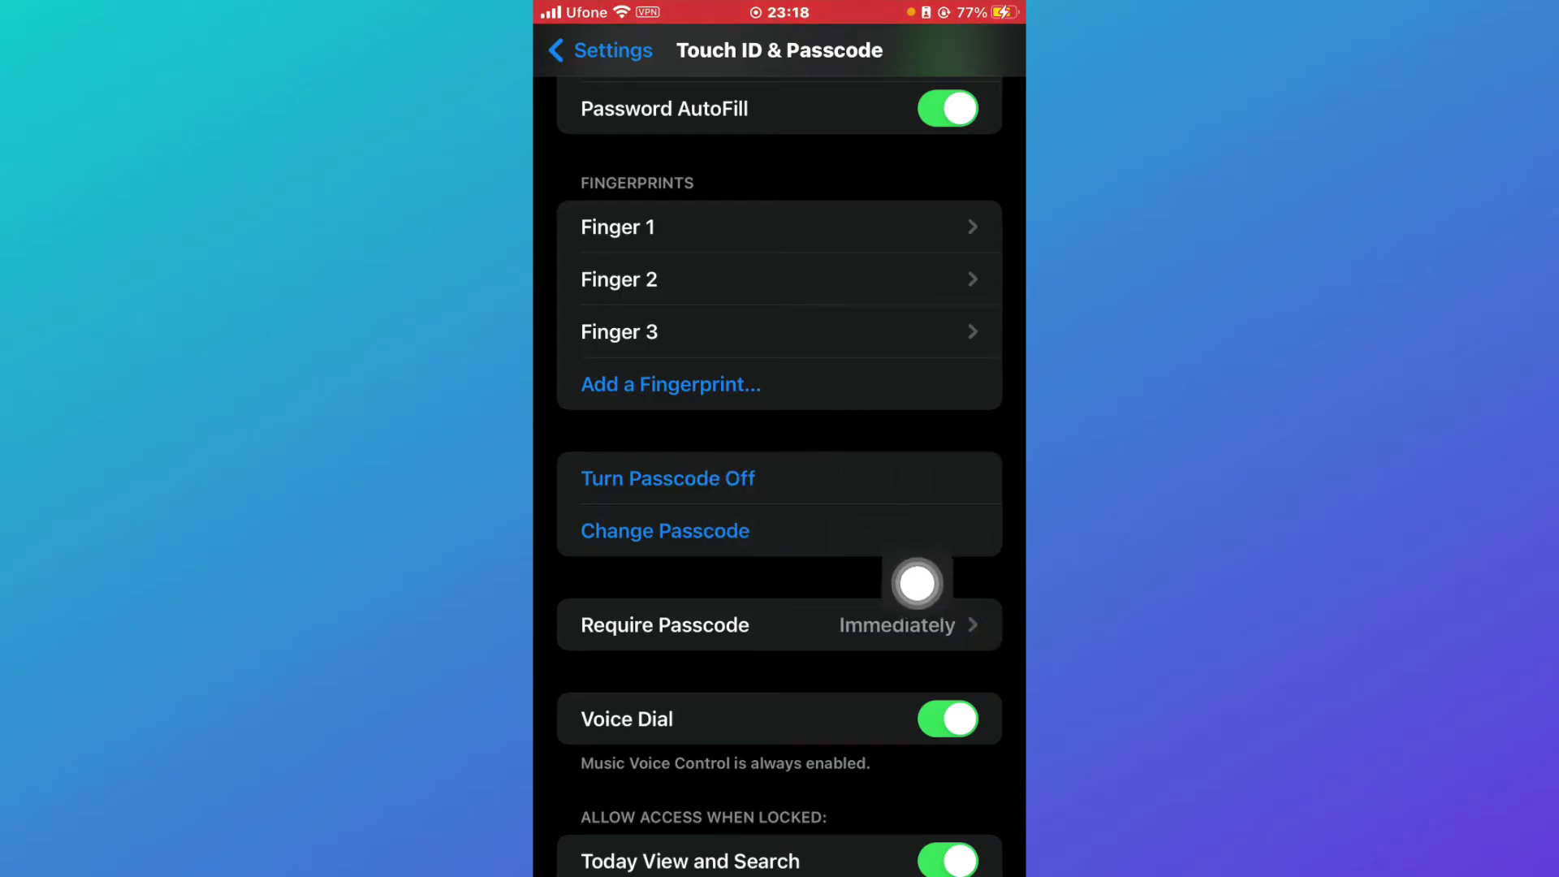
{"action": "left_click", "coordinate": [986, 572]}
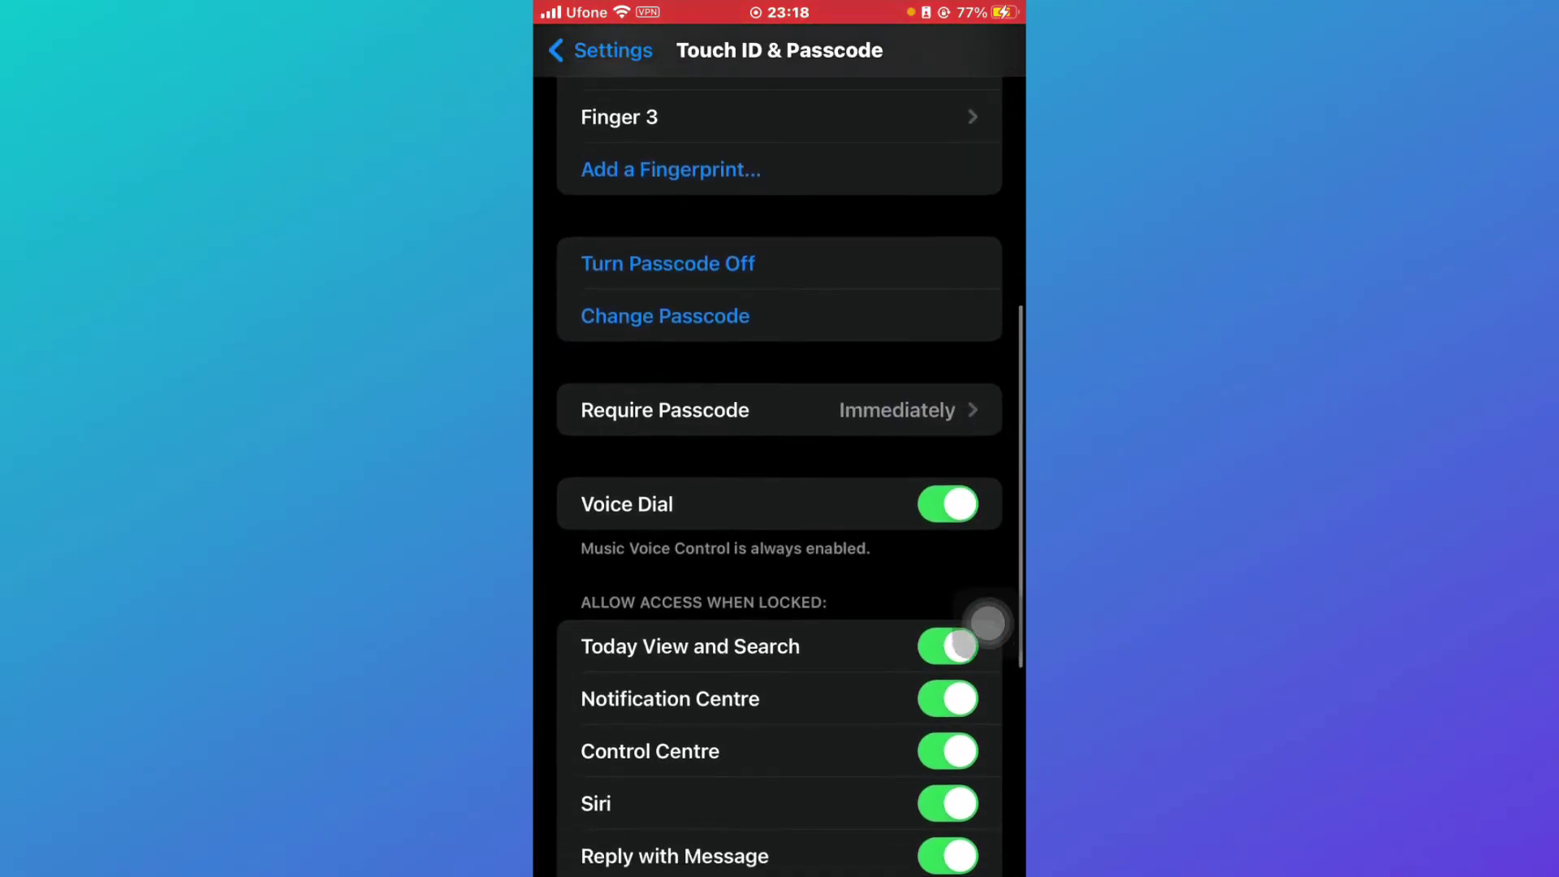
{"action": "scroll", "coordinate": [987, 622], "scroll_direction": "up", "scroll_amount": 5}
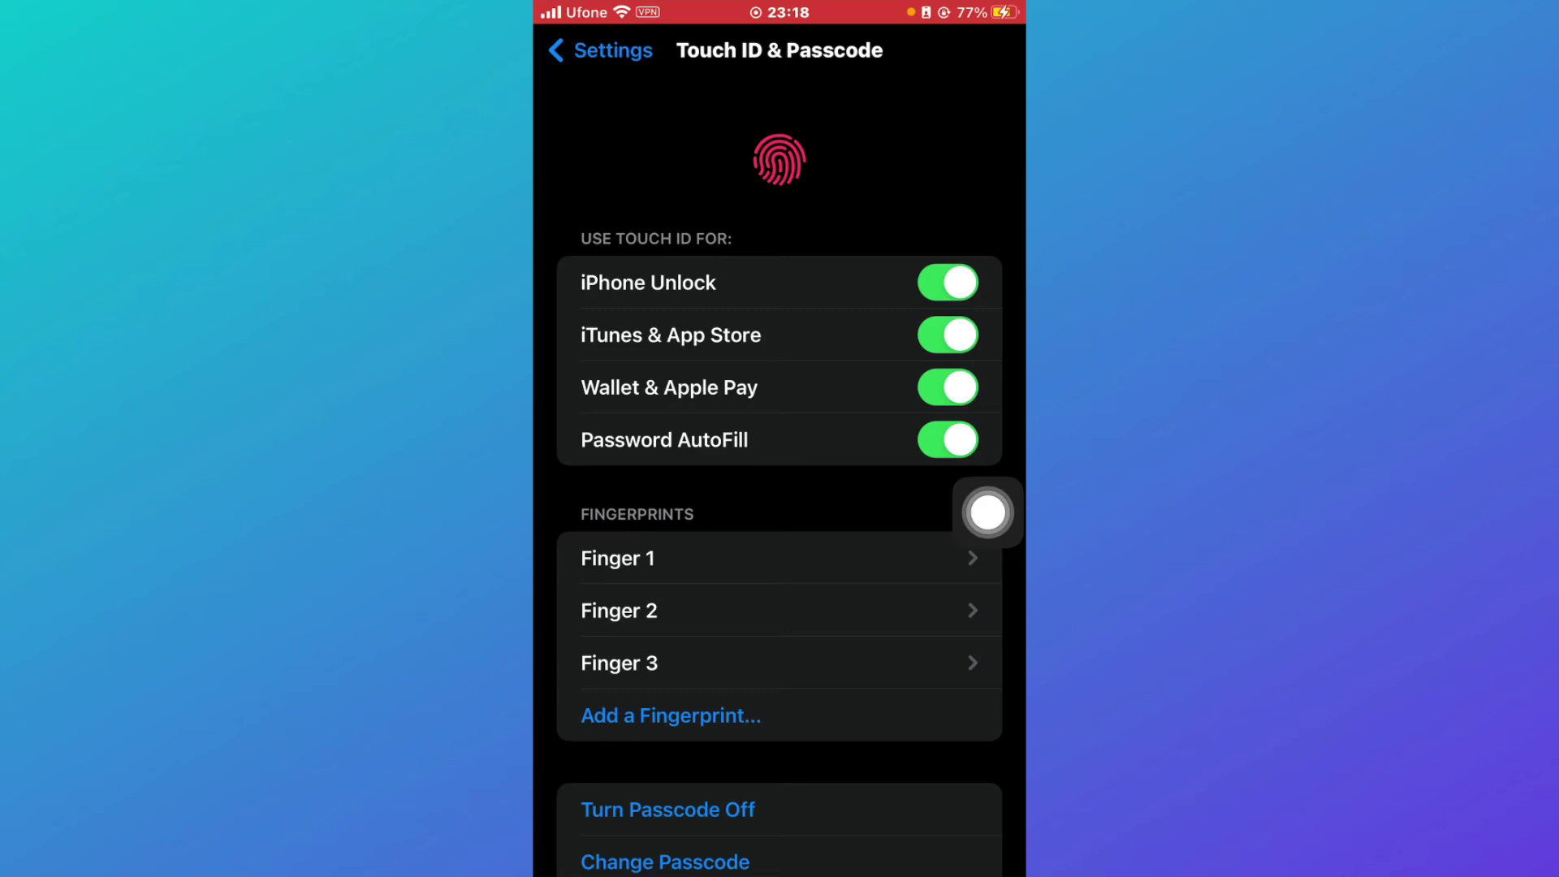
{"action": "scroll", "coordinate": [987, 513], "scroll_direction": "down", "scroll_amount": 5}
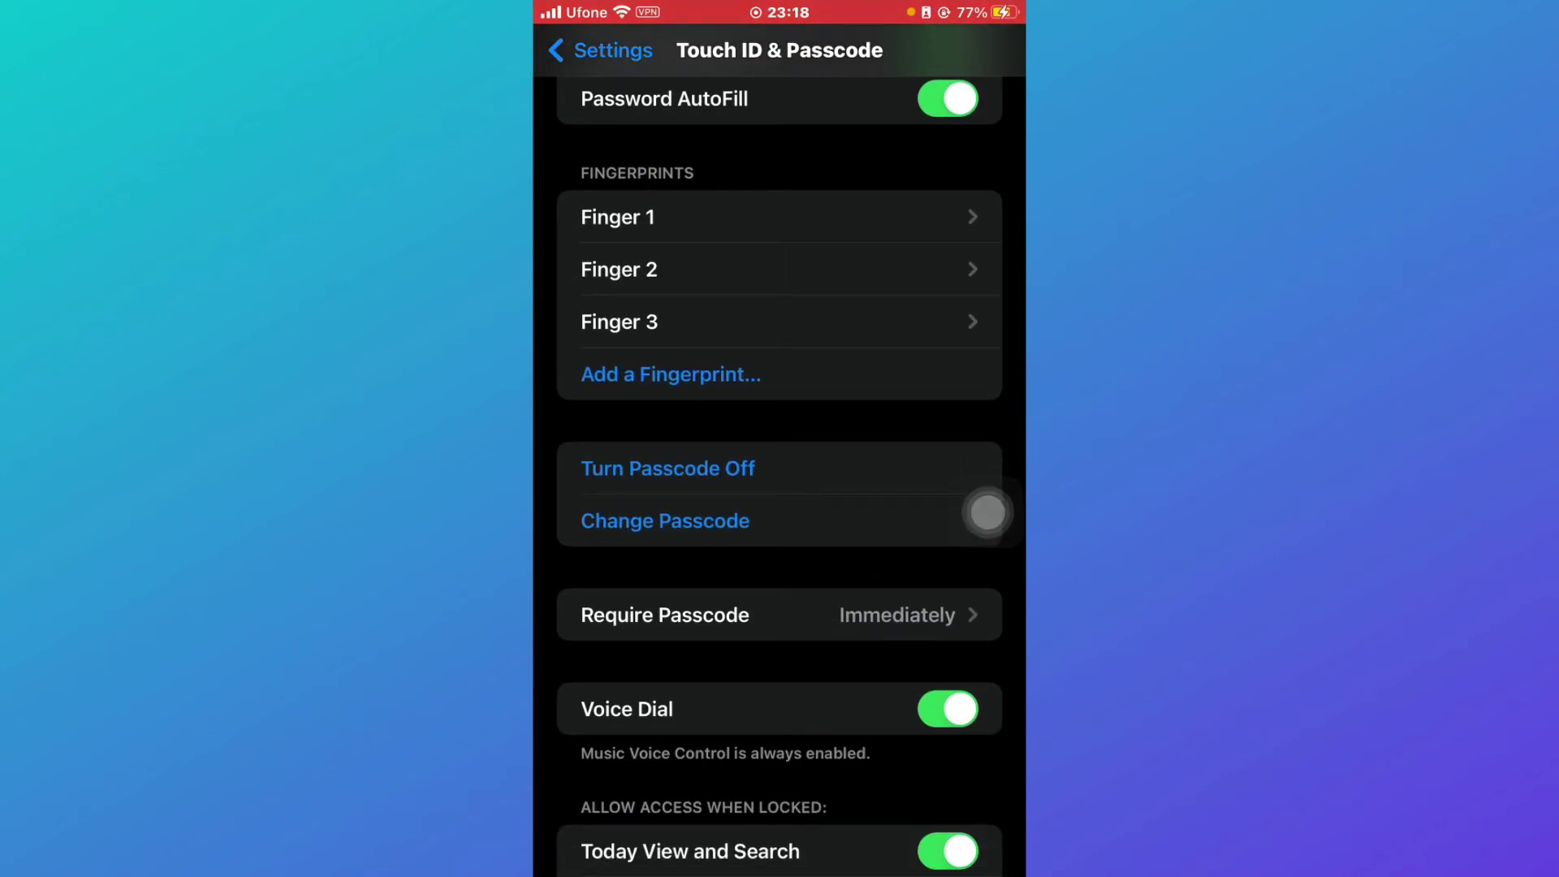
{"action": "scroll", "coordinate": [988, 513], "scroll_direction": "up", "scroll_amount": 5}
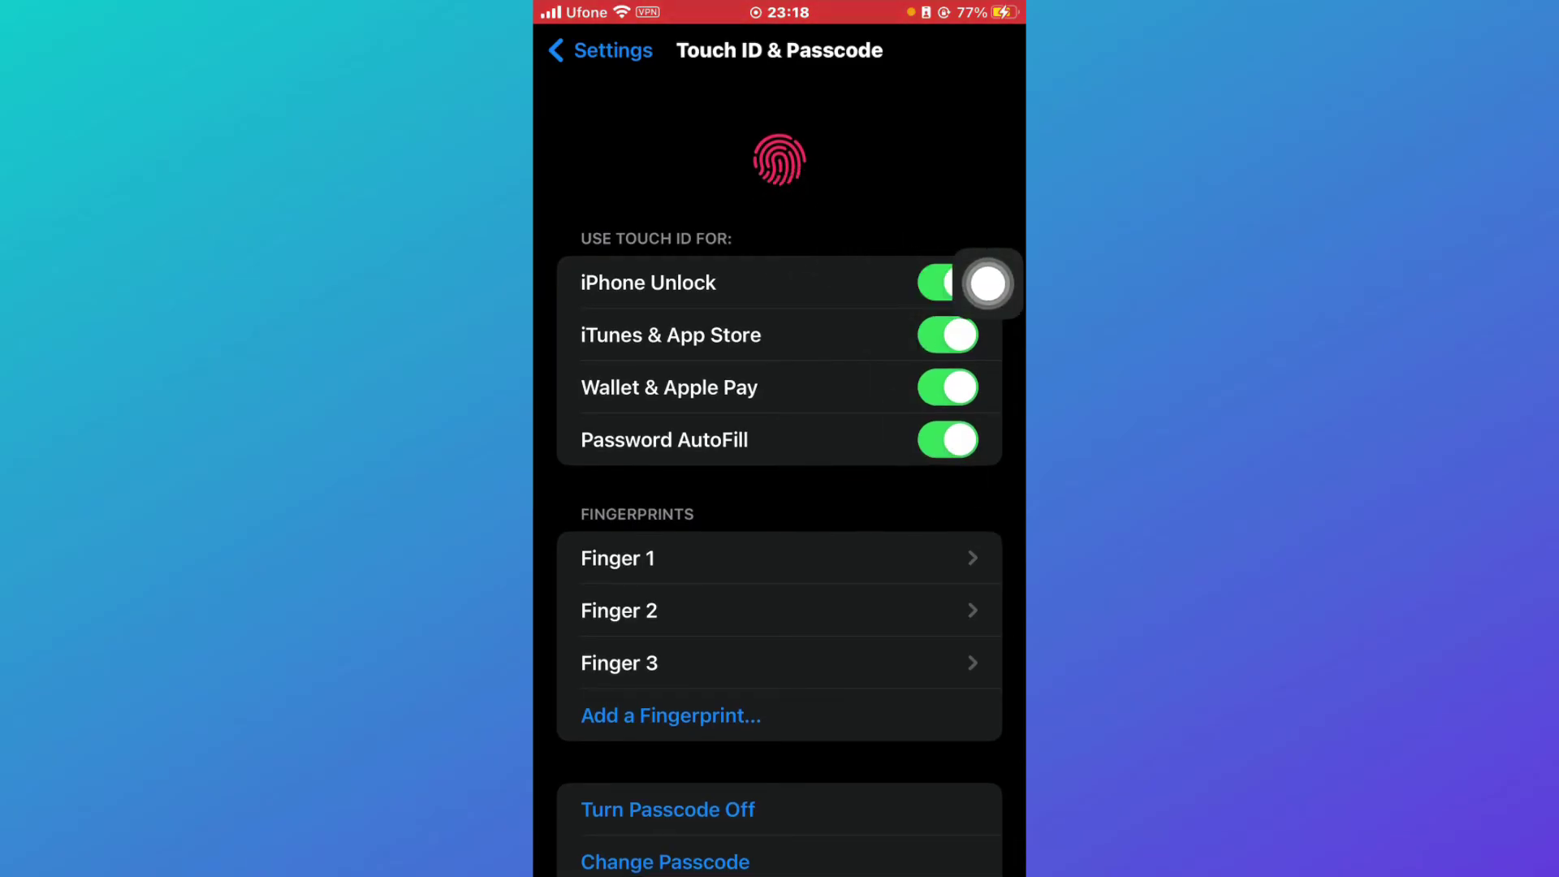
{"action": "scroll", "coordinate": [988, 283], "scroll_direction": "down", "scroll_amount": 3}
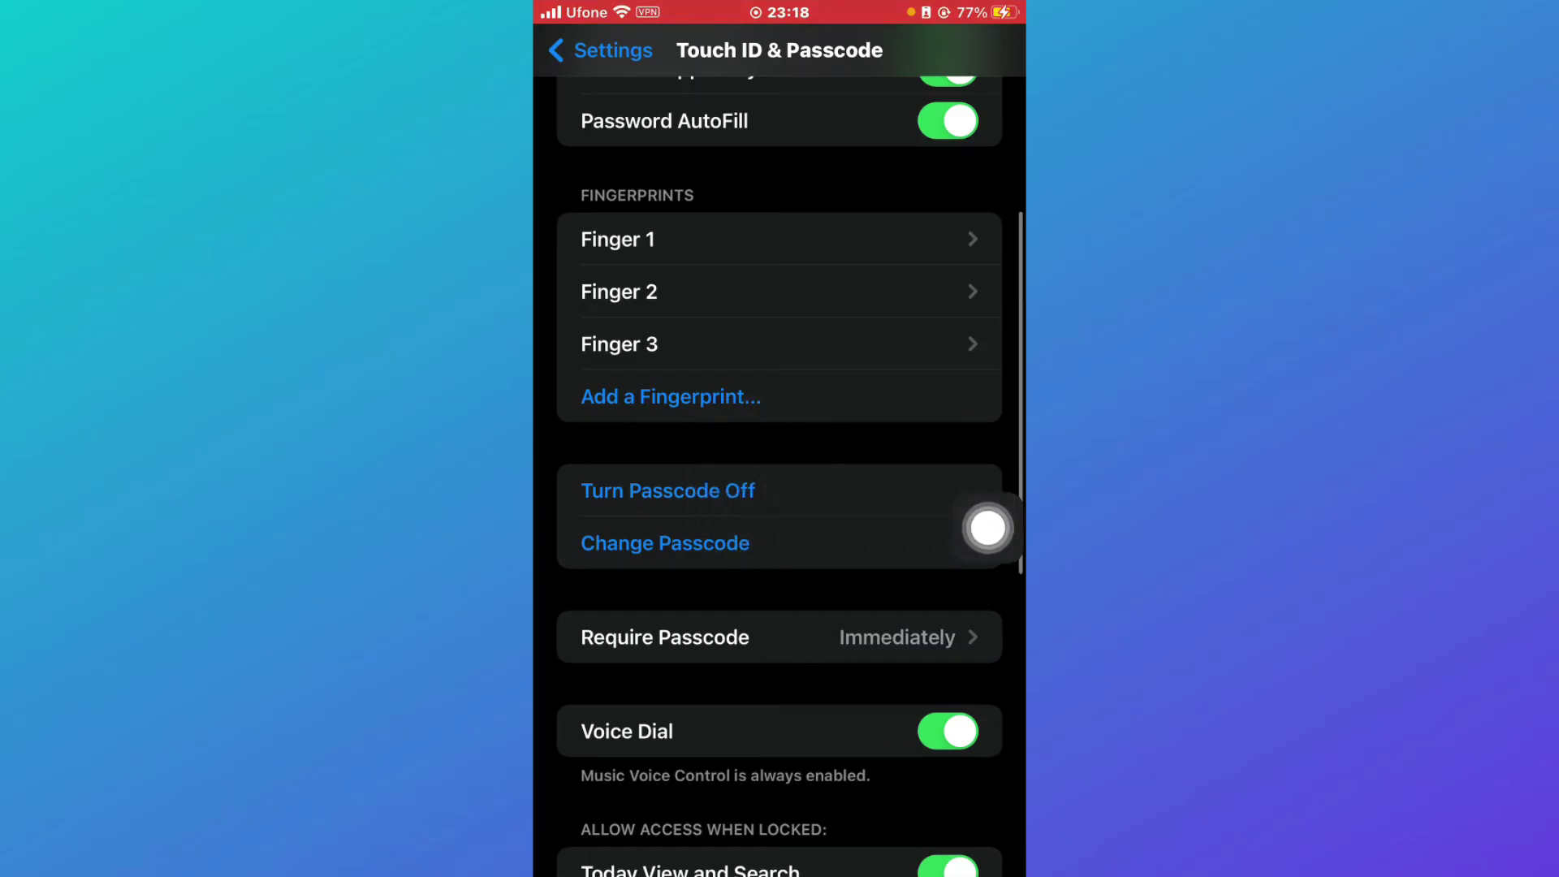
{"action": "scroll", "coordinate": [988, 526], "scroll_direction": "up", "scroll_amount": 3}
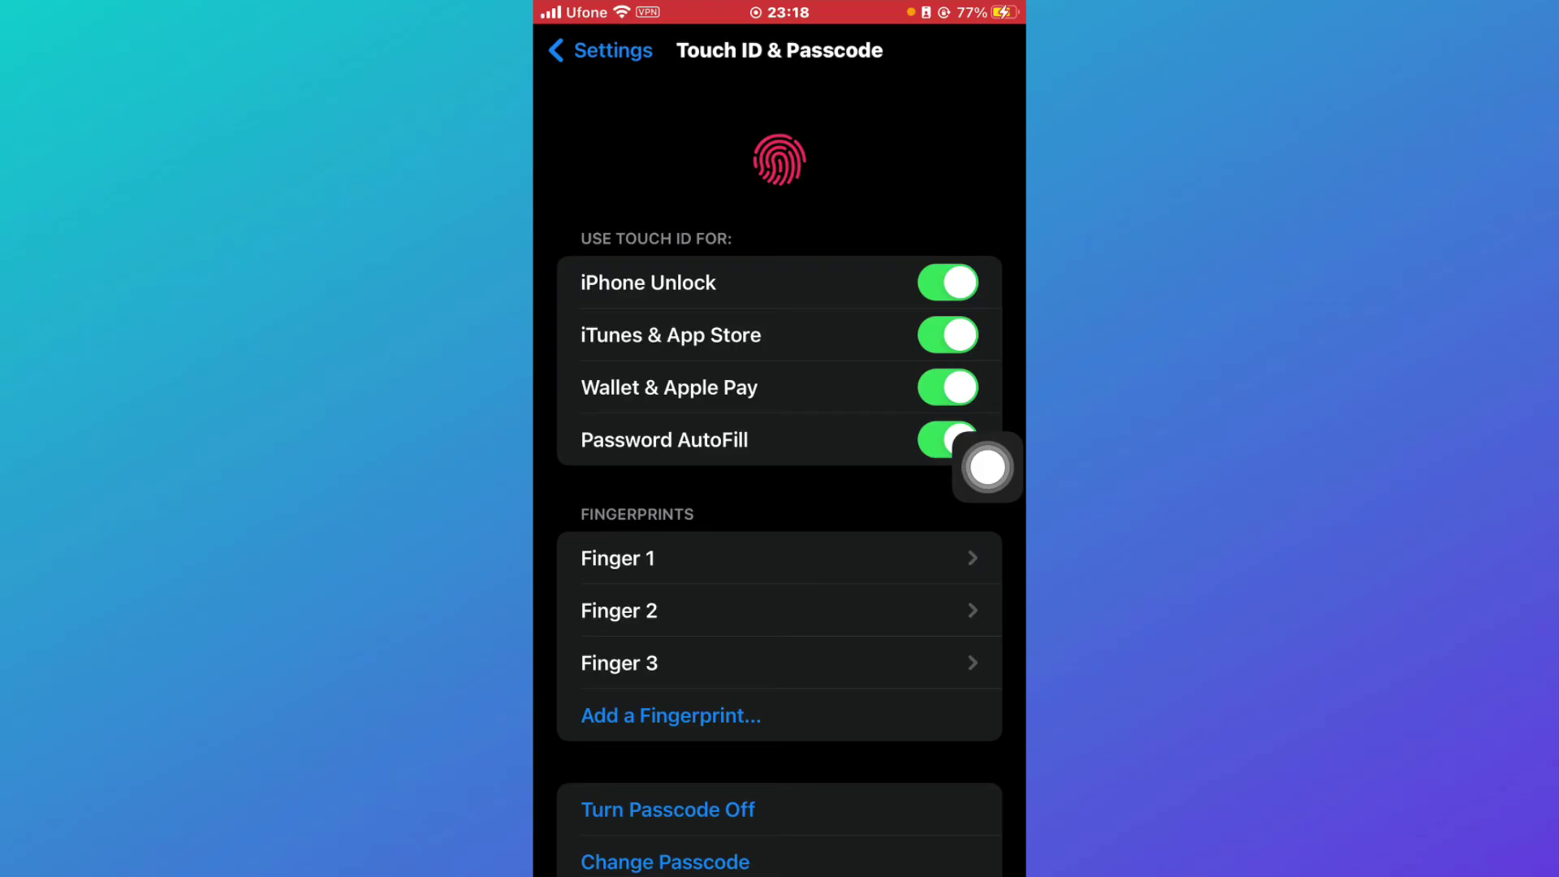
{"action": "scroll", "coordinate": [987, 466], "scroll_direction": "down", "scroll_amount": 3}
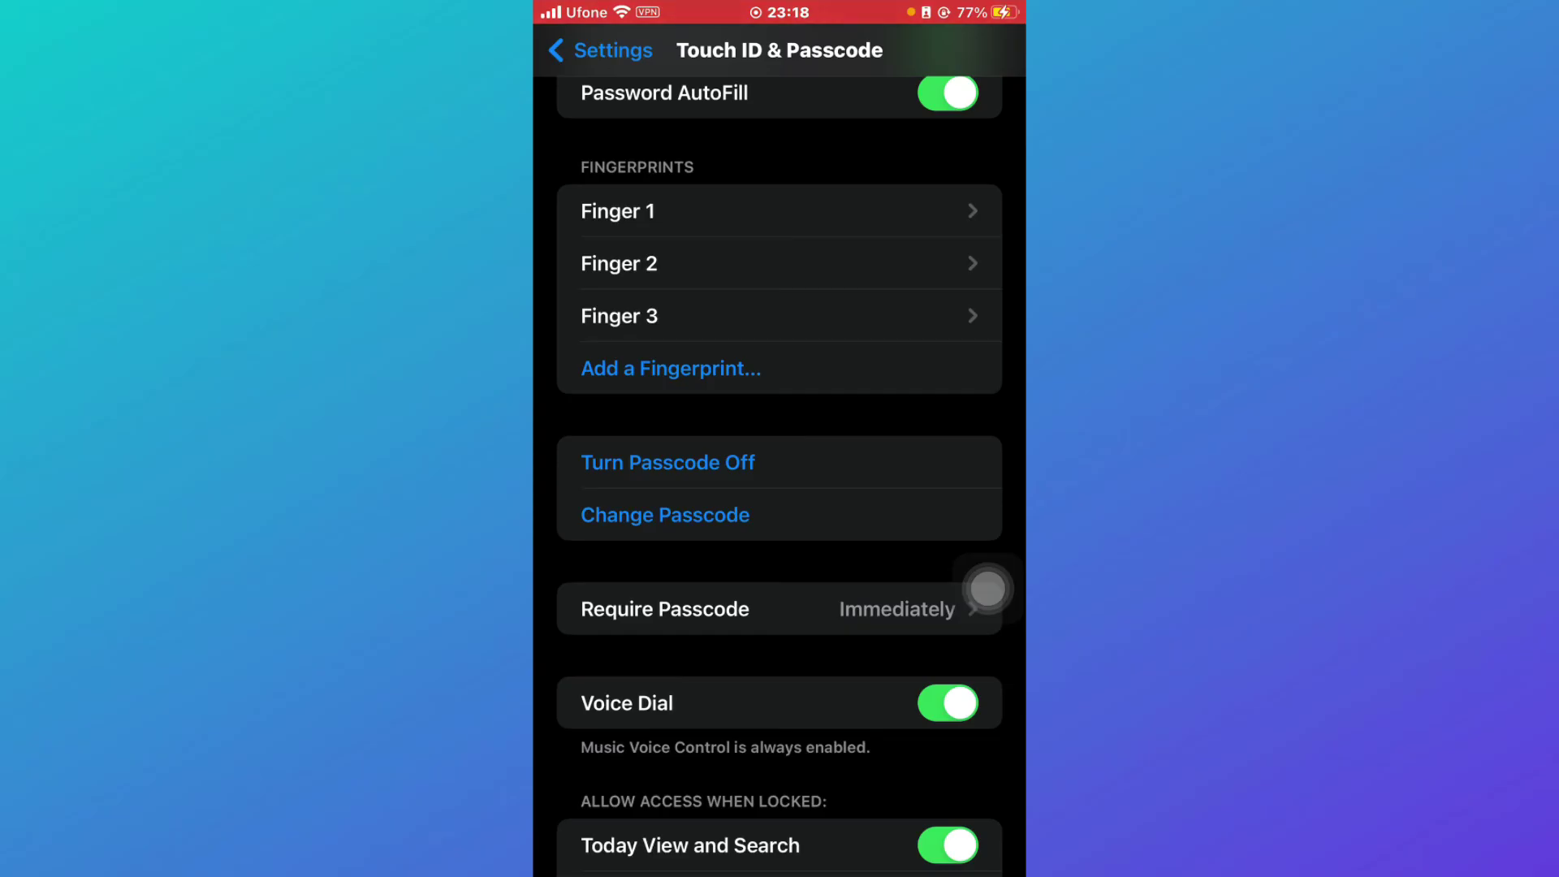
{"action": "scroll", "coordinate": [780, 487], "scroll_direction": "down", "scroll_amount": 2}
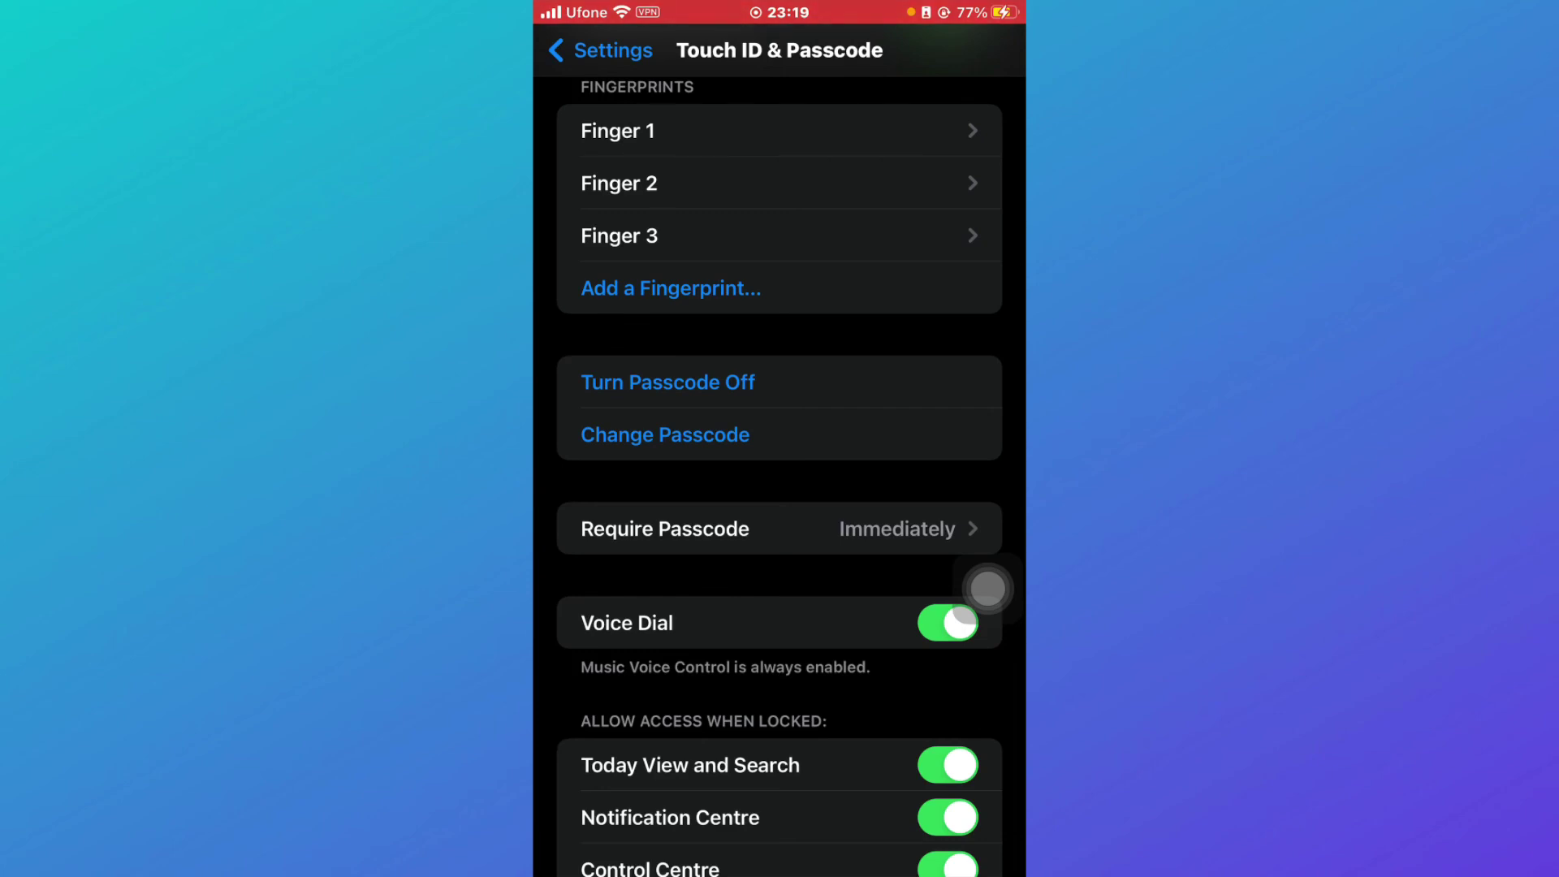
{"action": "scroll", "coordinate": [986, 588], "scroll_direction": "up", "scroll_amount": 1}
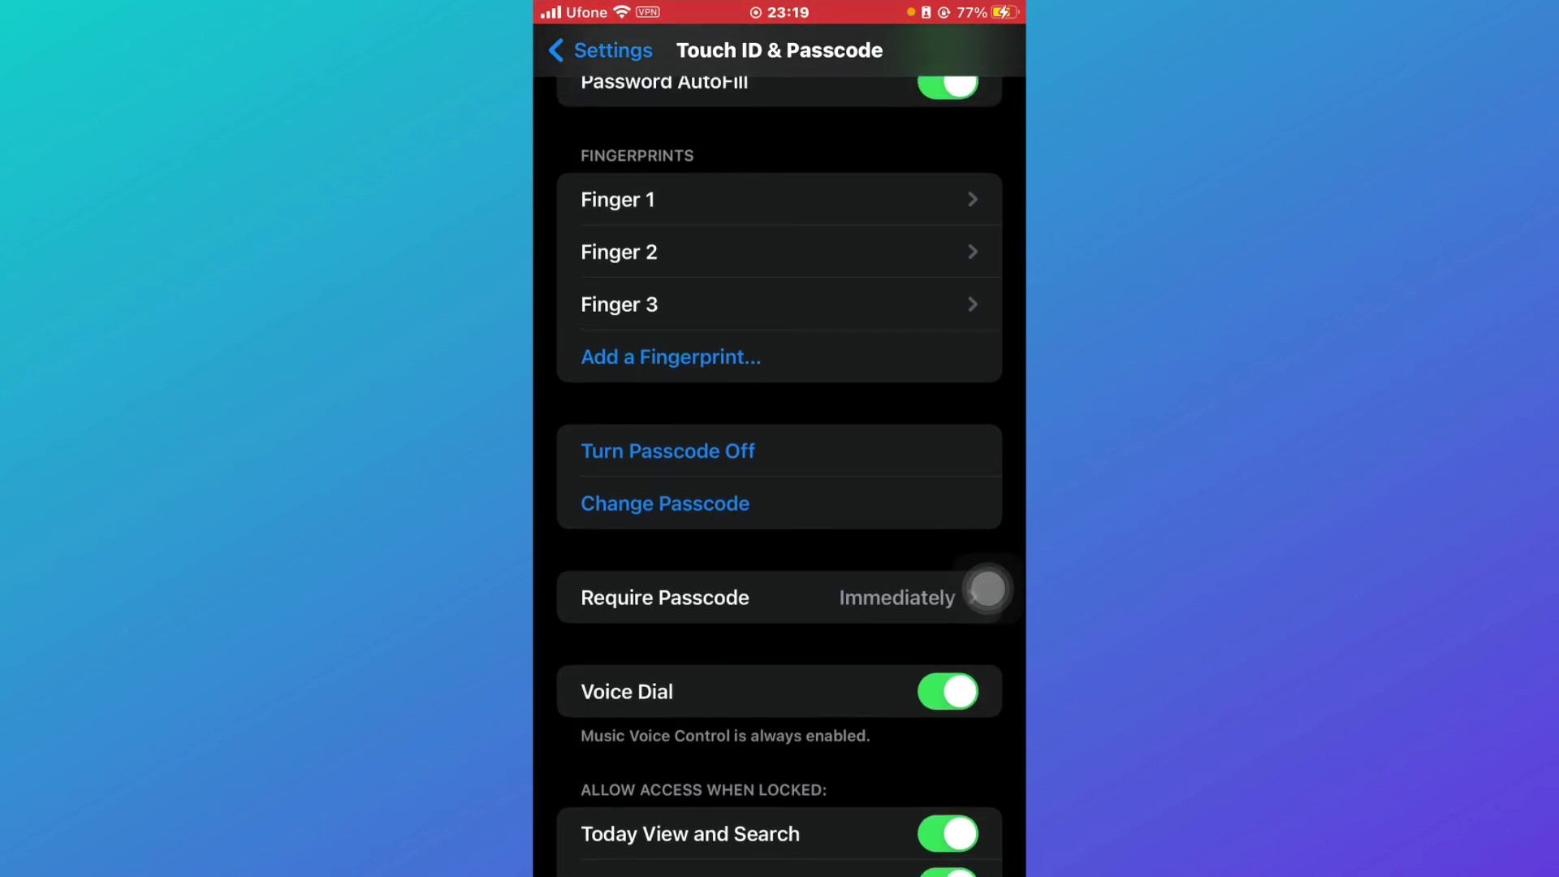